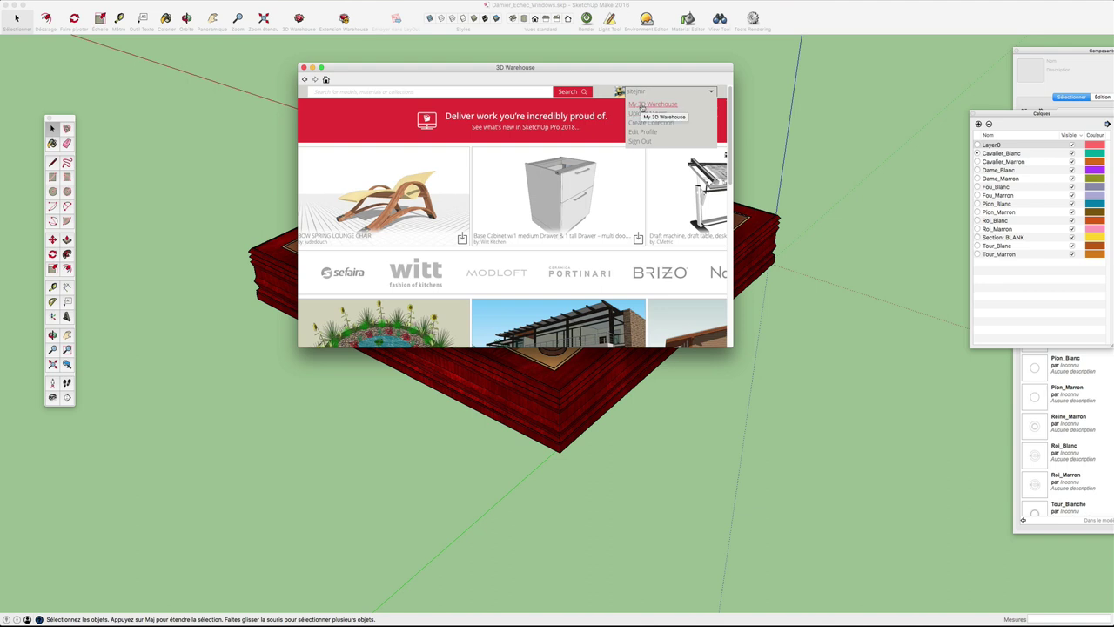
Open My 3D Warehouse, close the red promo banner, and enlarge the window to list all 22 models.
click(649, 106)
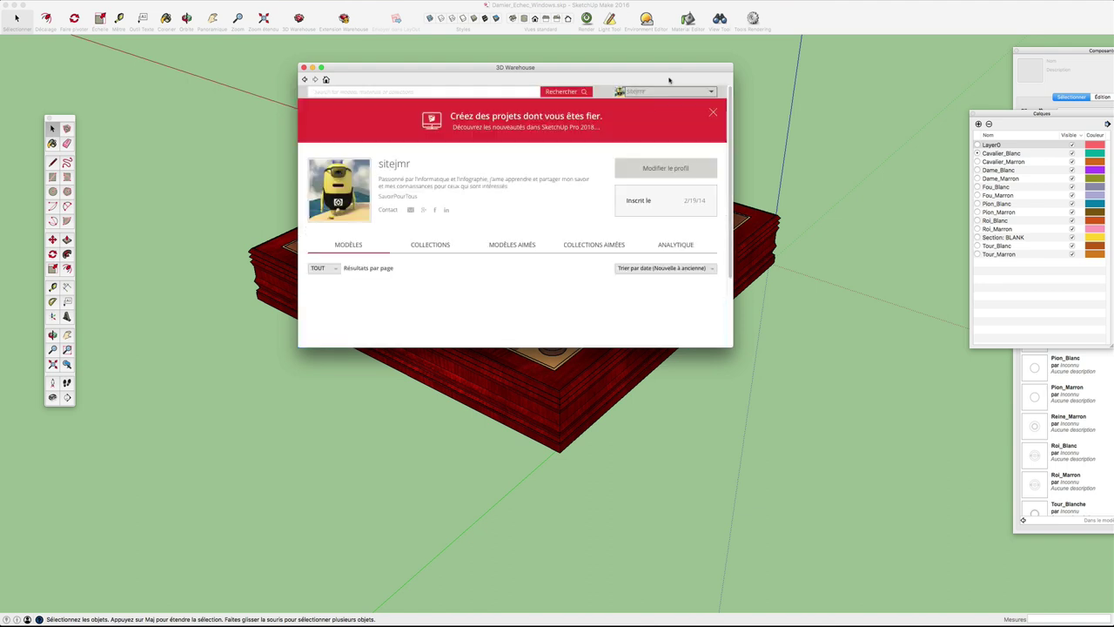
click(712, 115)
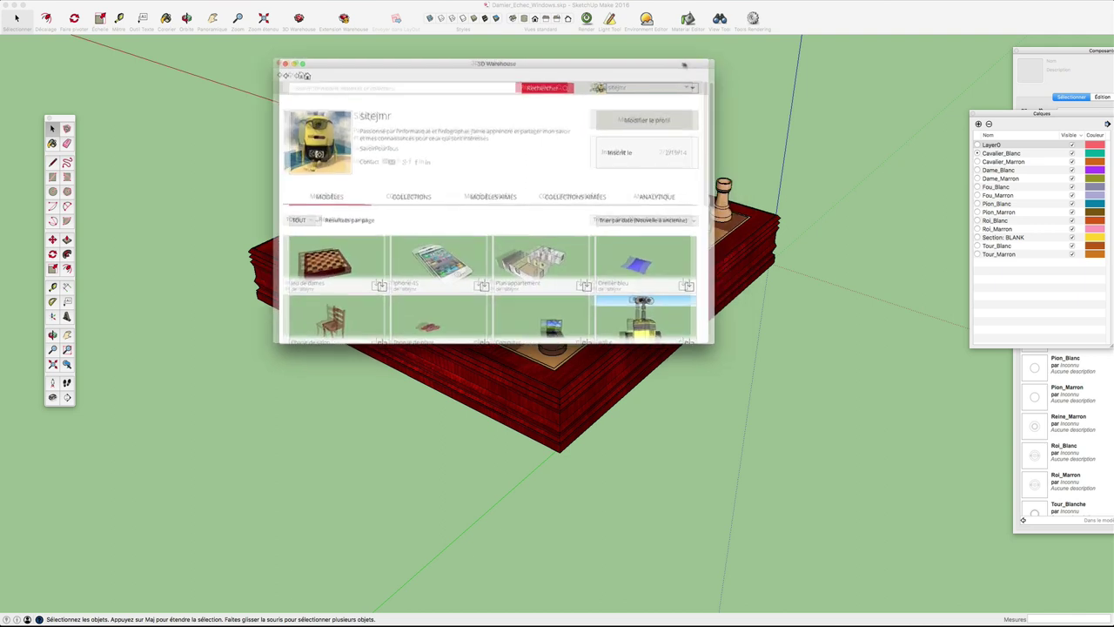
drag(714, 70, 660, 61)
drag(679, 338, 888, 581)
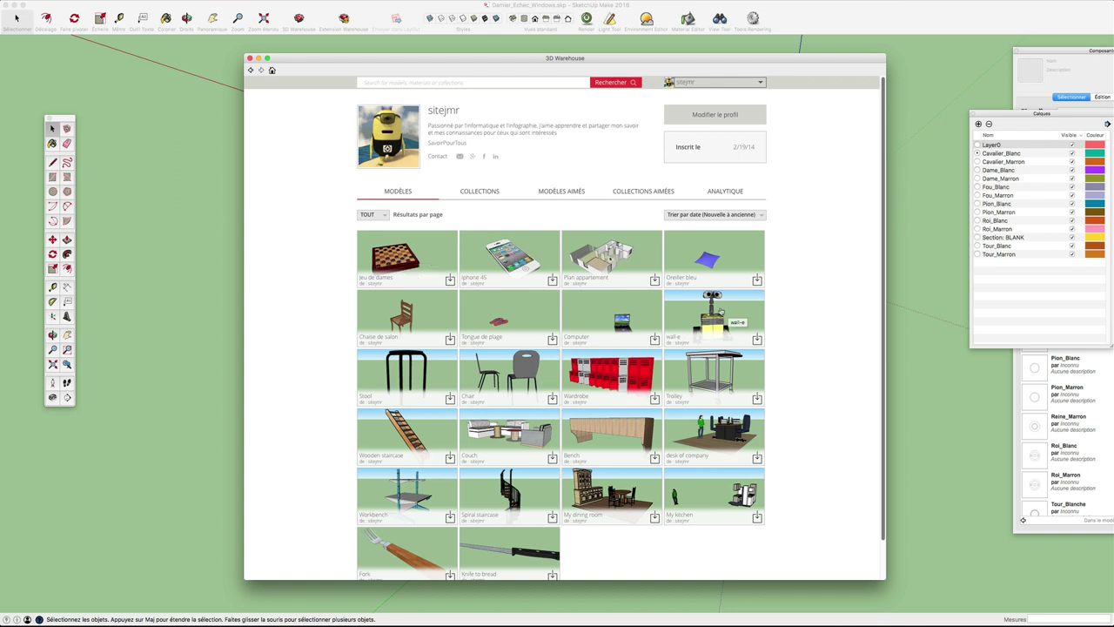
scroll(699, 288, down, 2)
scroll(699, 287, up, 2)
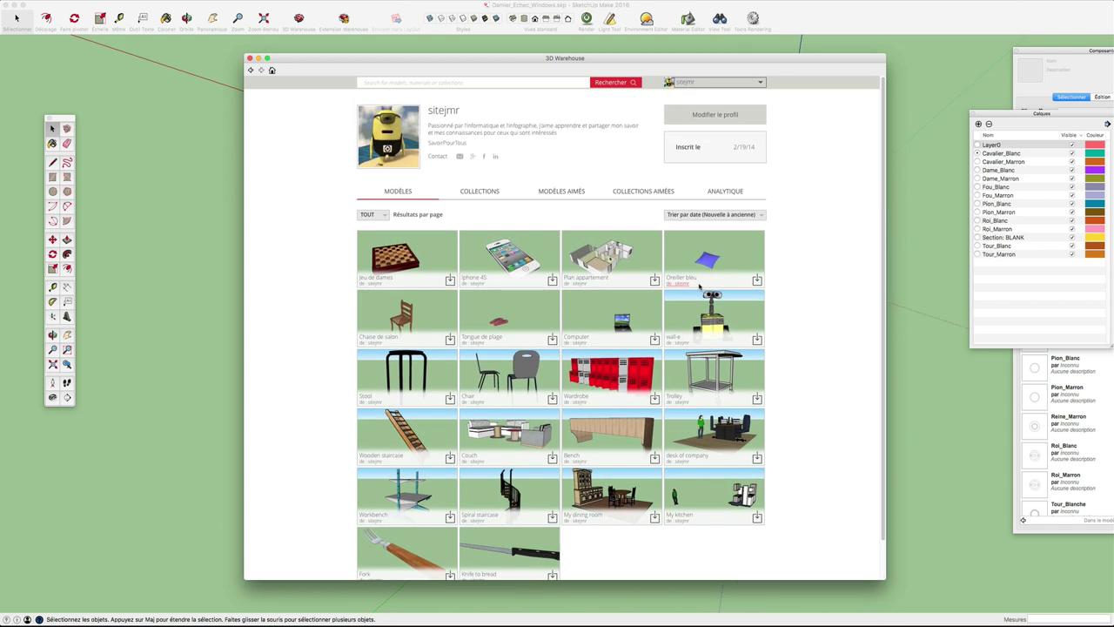
scroll(803, 252, down, 2)
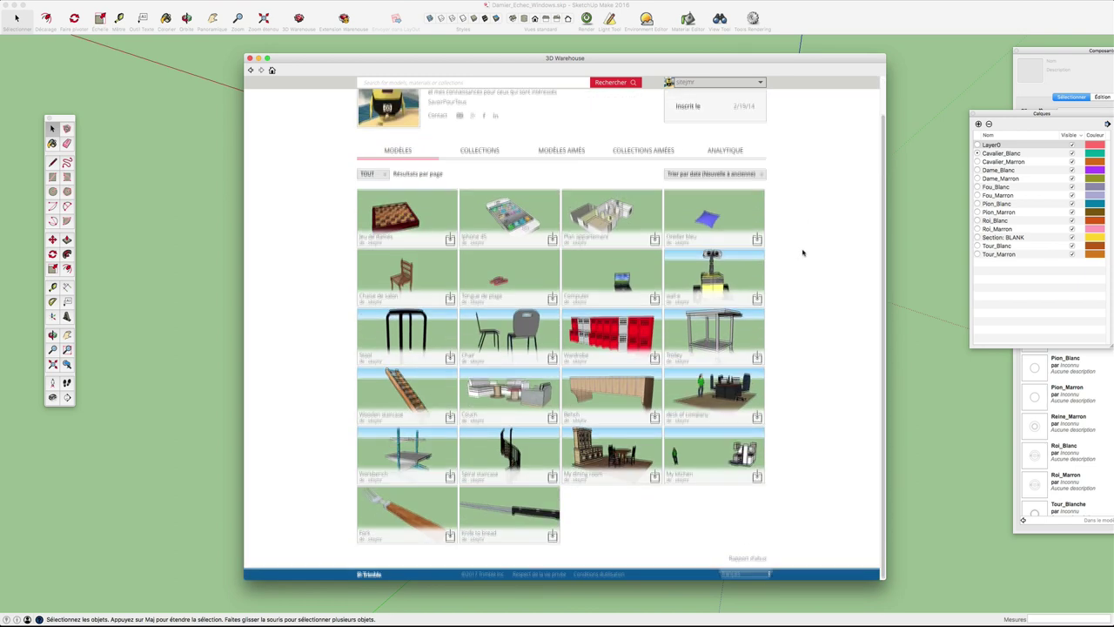
scroll(803, 253, up, 2)
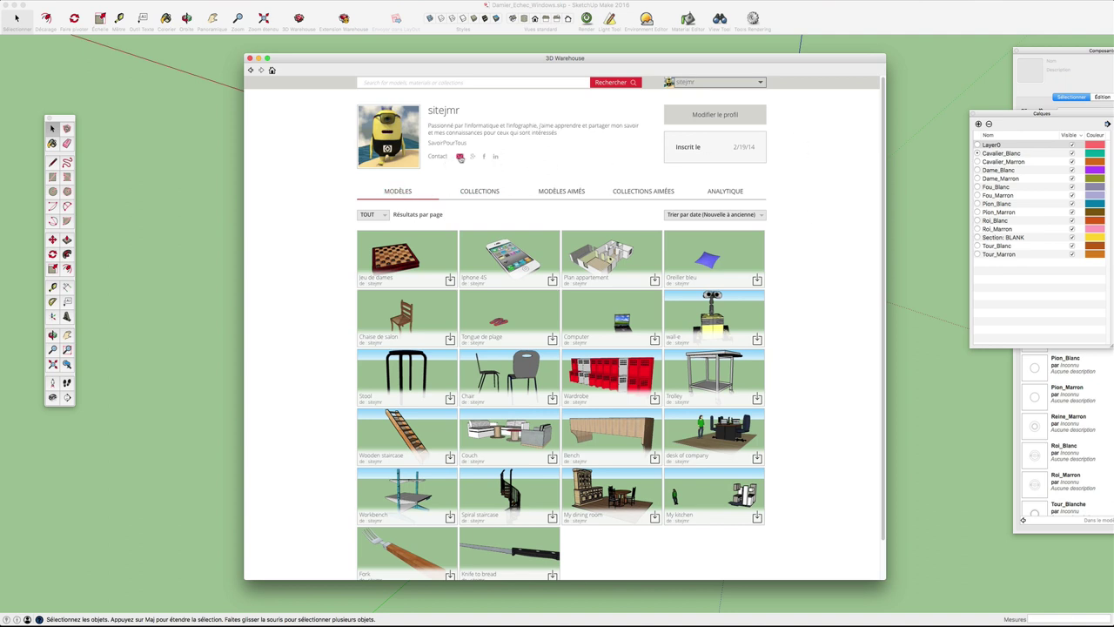
click(759, 81)
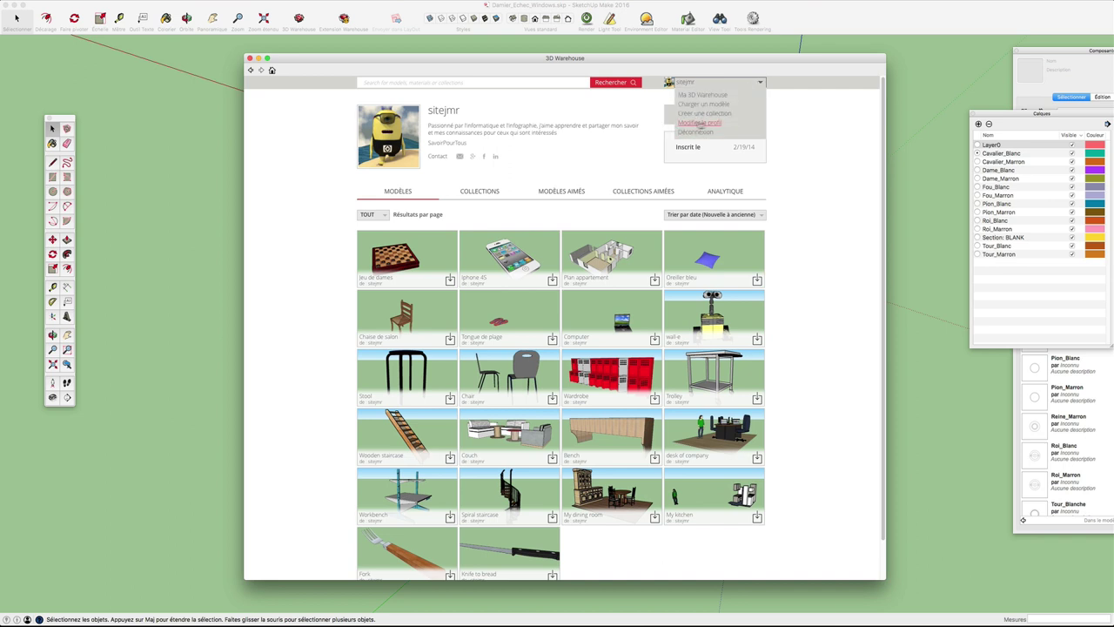
click(811, 111)
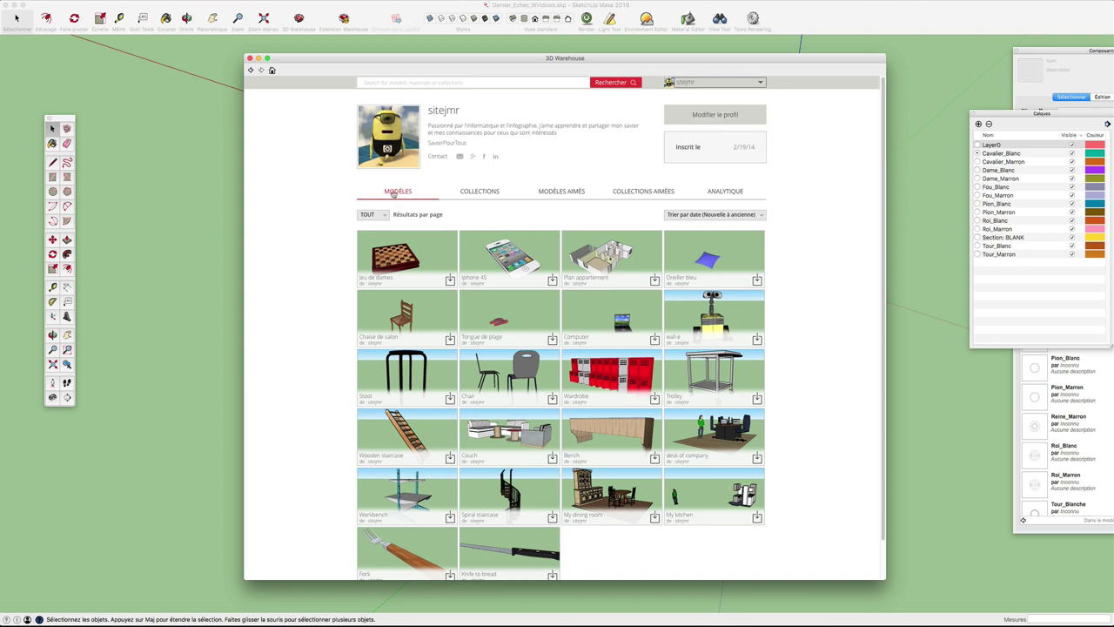
click(471, 197)
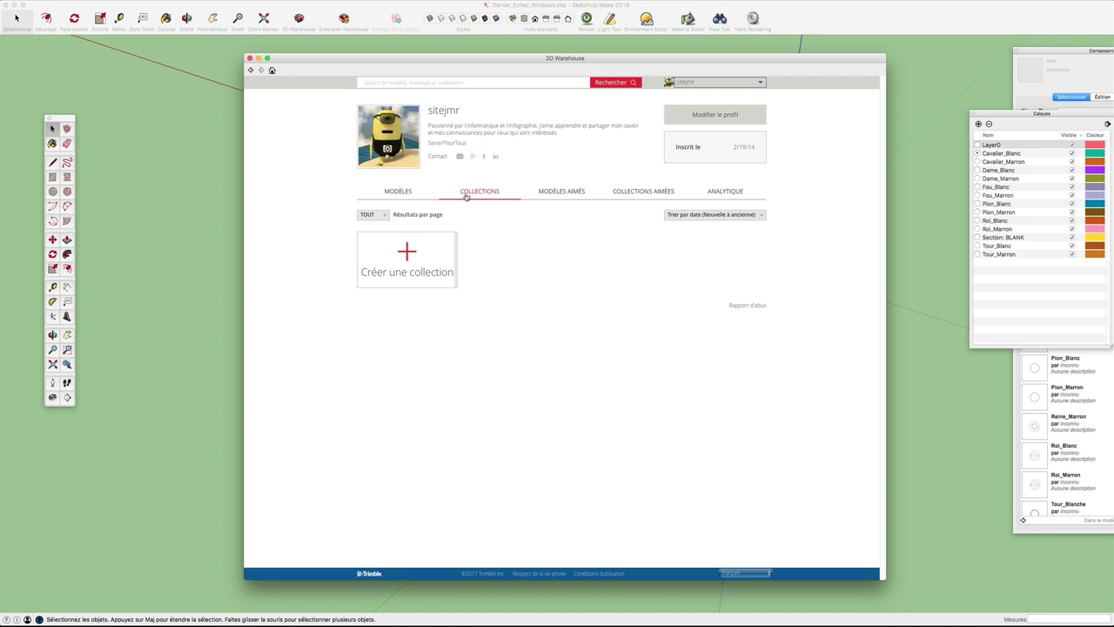
click(555, 195)
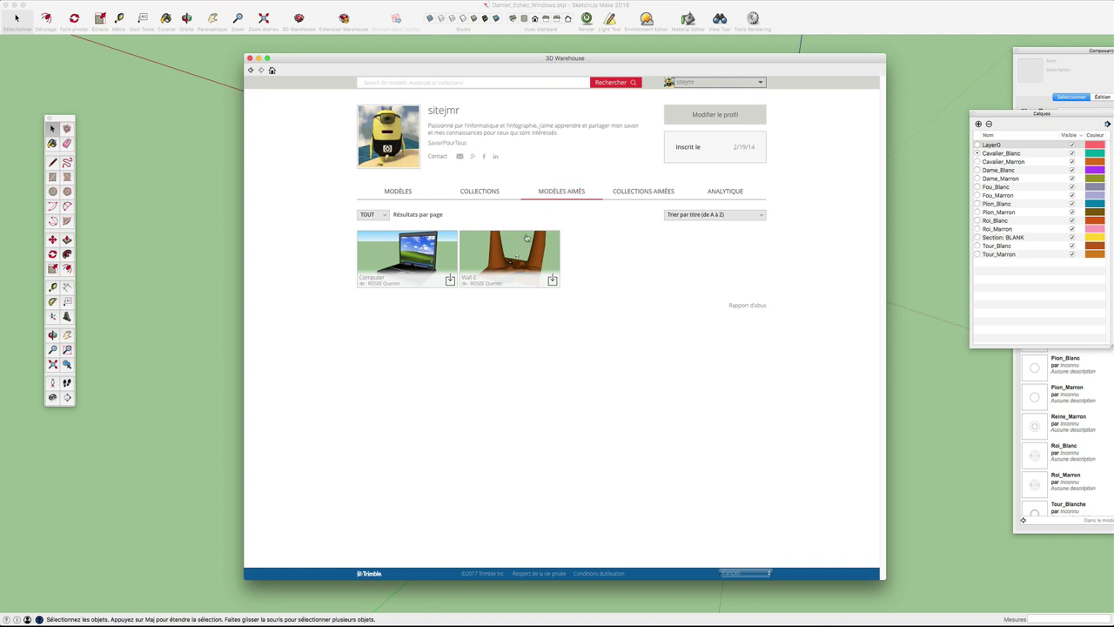
click(623, 194)
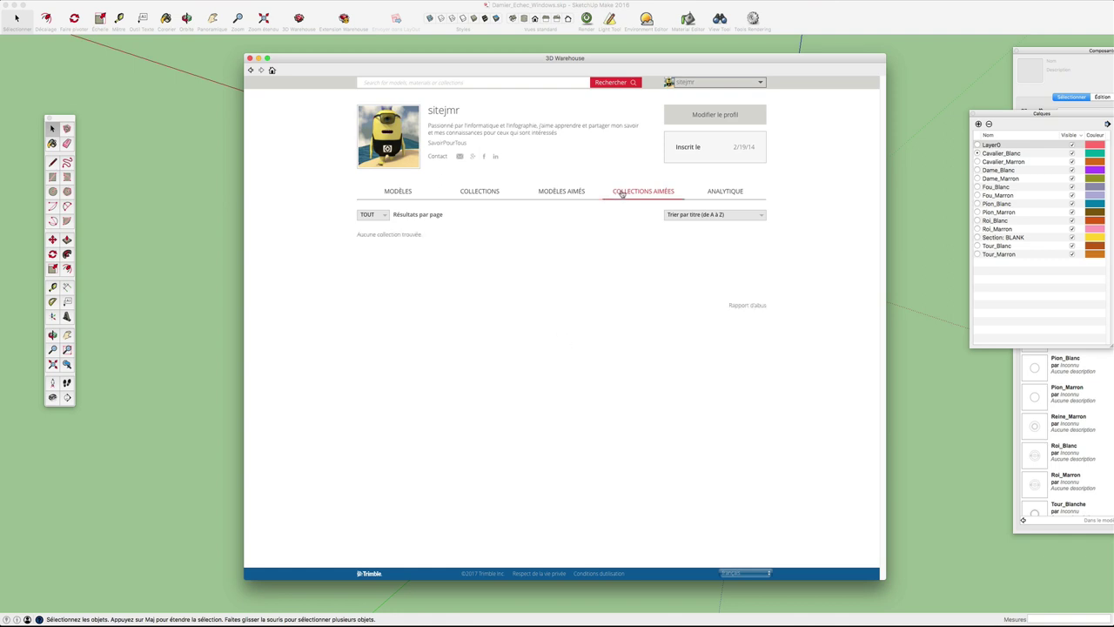
click(724, 194)
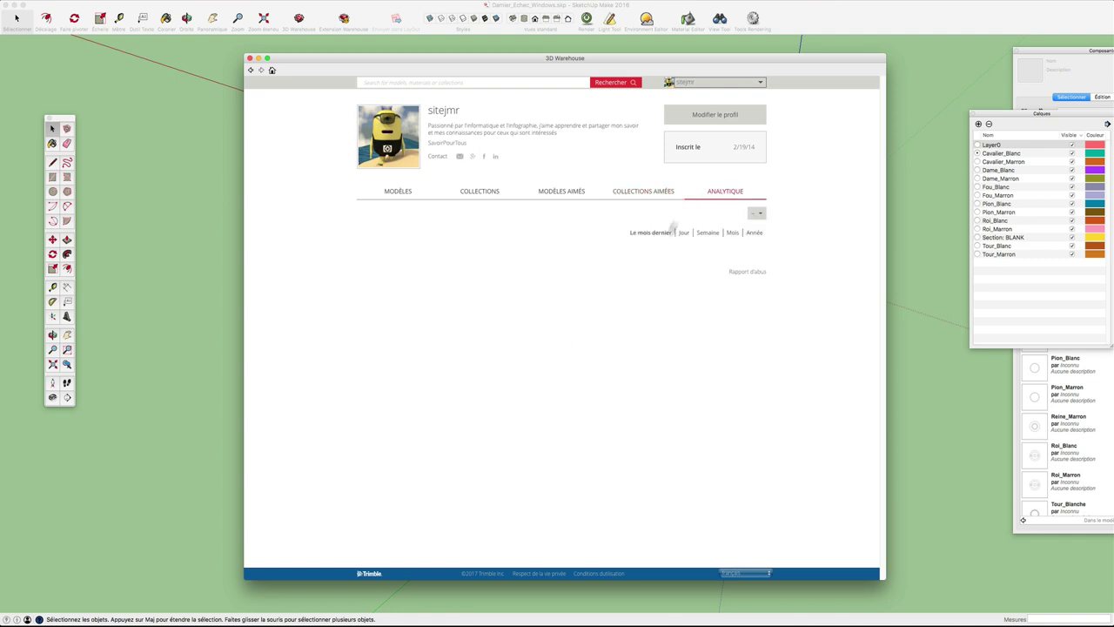
click(405, 195)
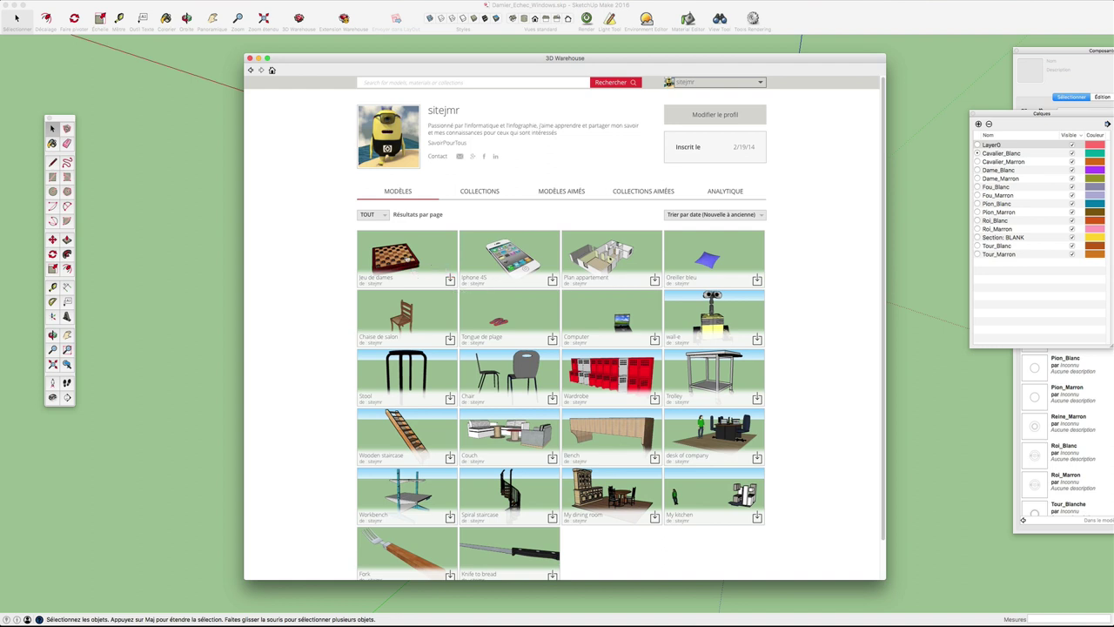
Open the Jeu de dames model page from the MODÈLES grid.
click(406, 256)
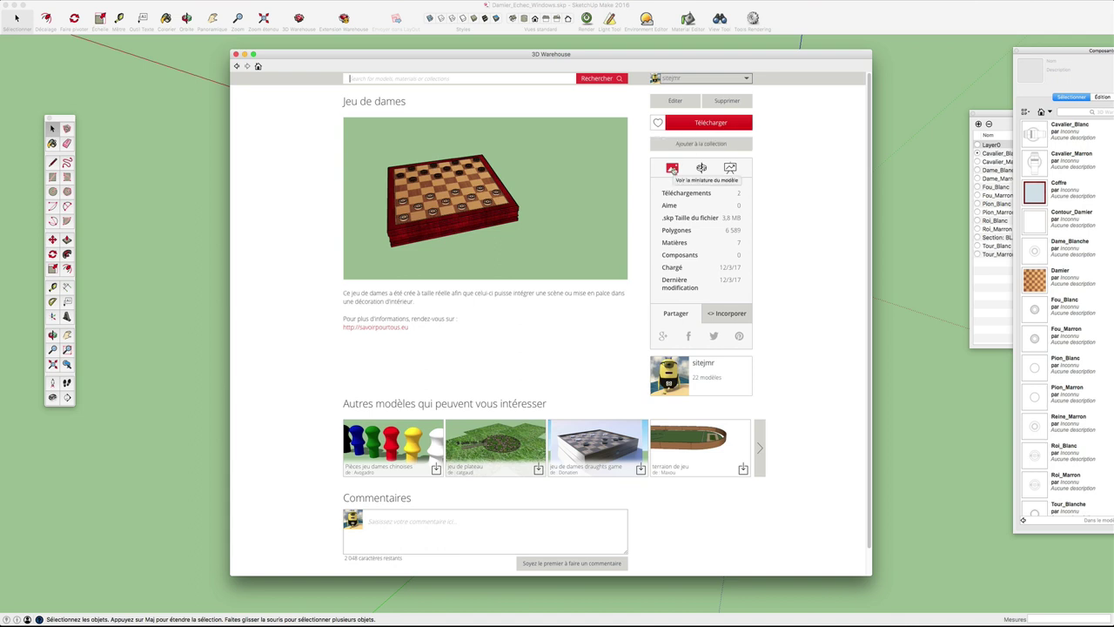
mouse_move(485, 199)
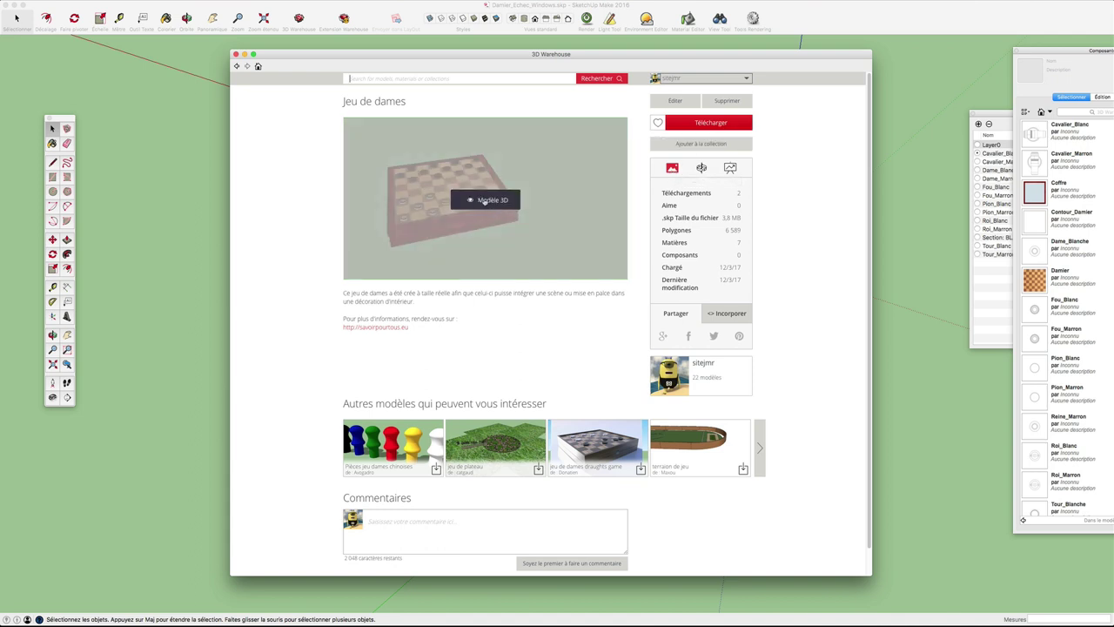
Load the interactive 3D preview of Jeu de dames, orbit the board, then zoom to extents.
click(701, 167)
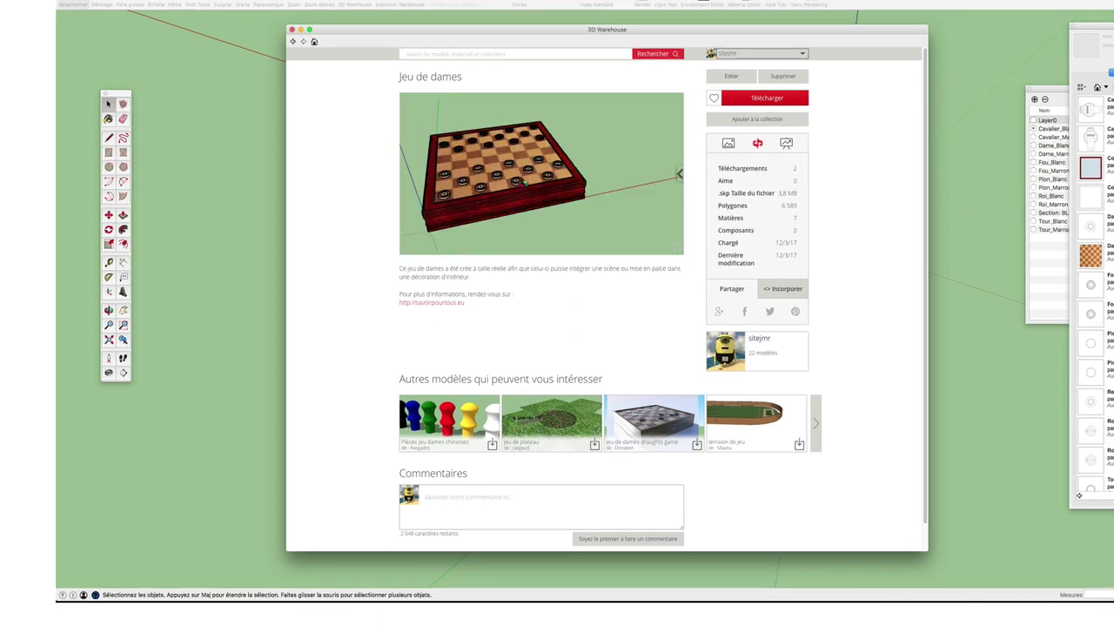
mouse_move(525, 182)
mouse_down()
mouse_move(614, 165)
mouse_move(641, 182)
mouse_up()
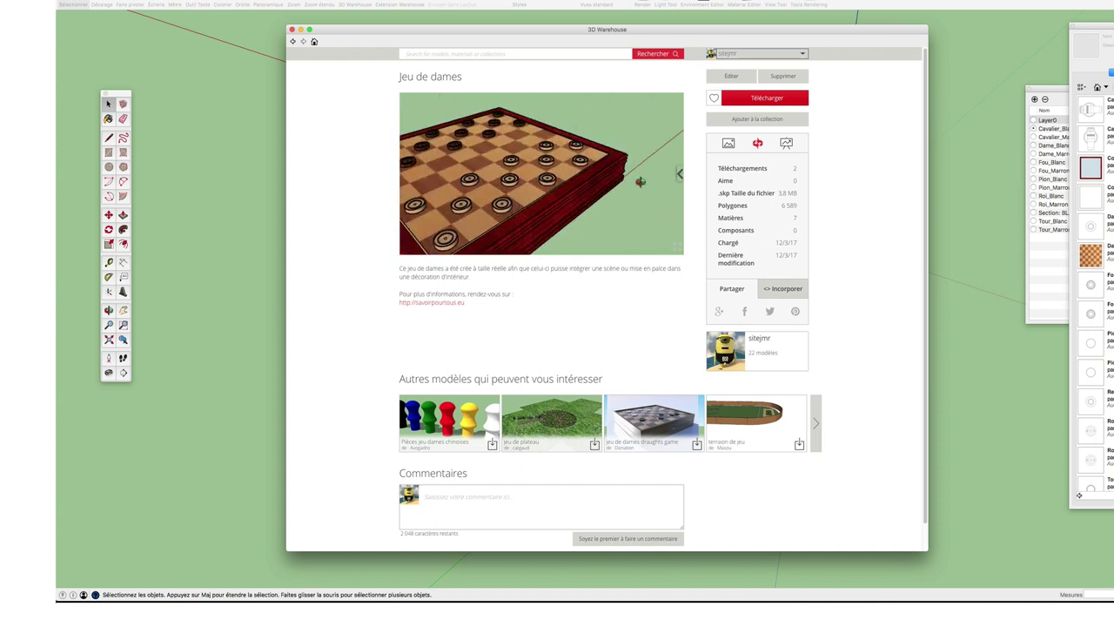
mouse_move(676, 174)
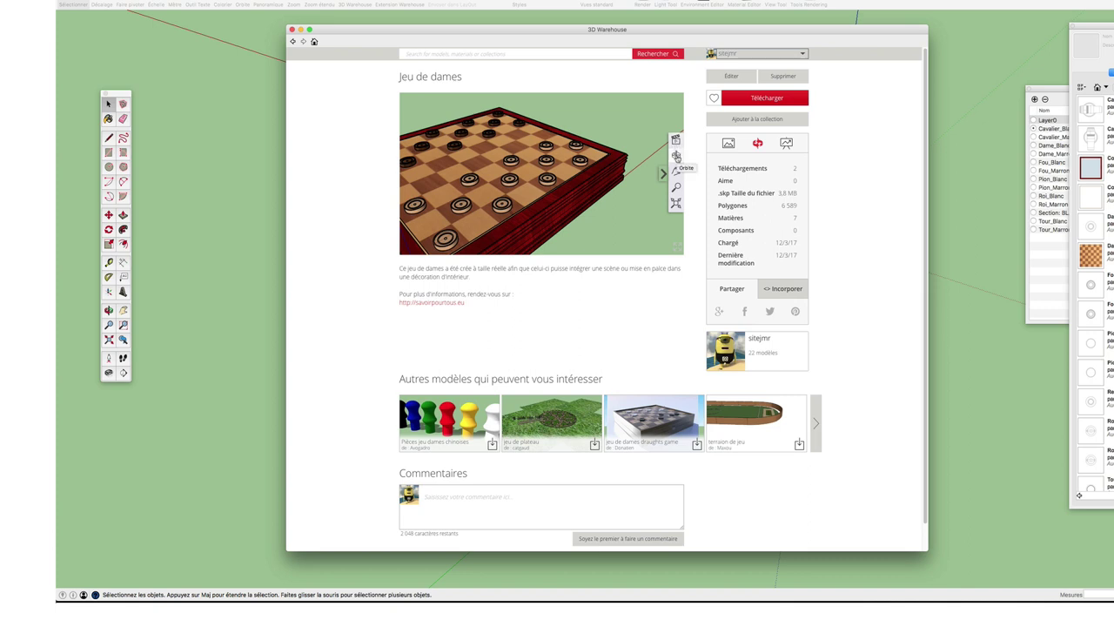
drag(631, 174, 667, 179)
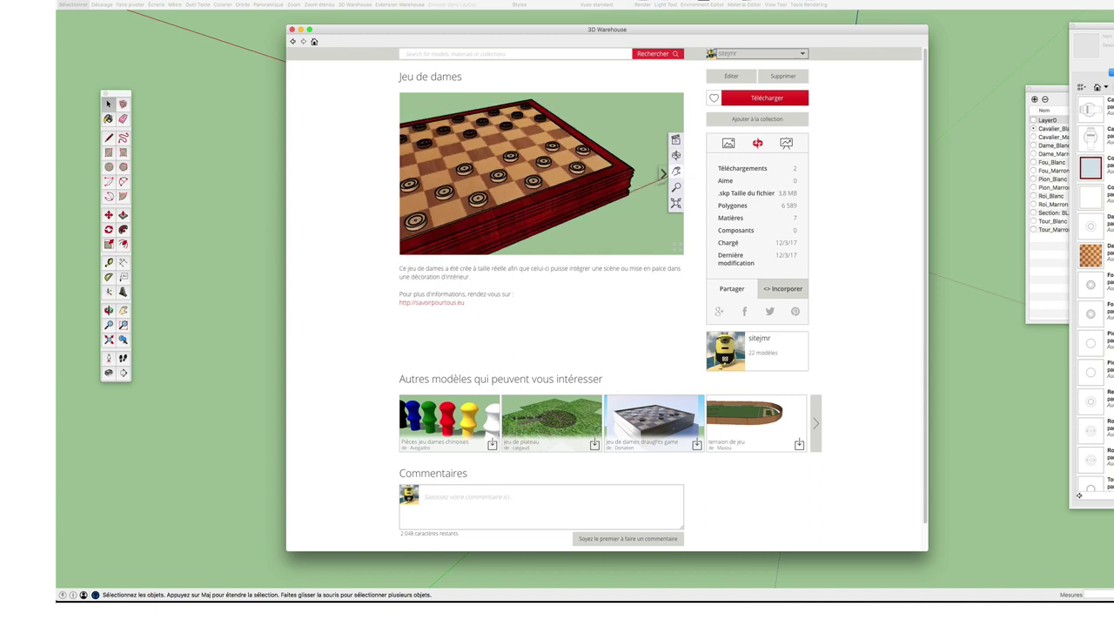
drag(551, 183, 663, 173)
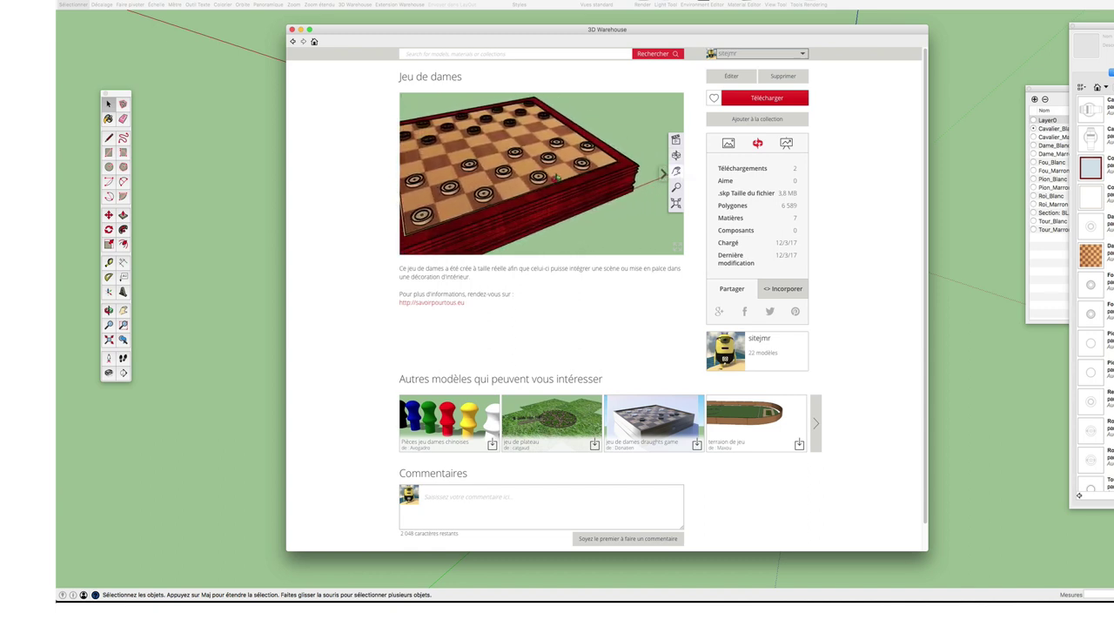
click(675, 203)
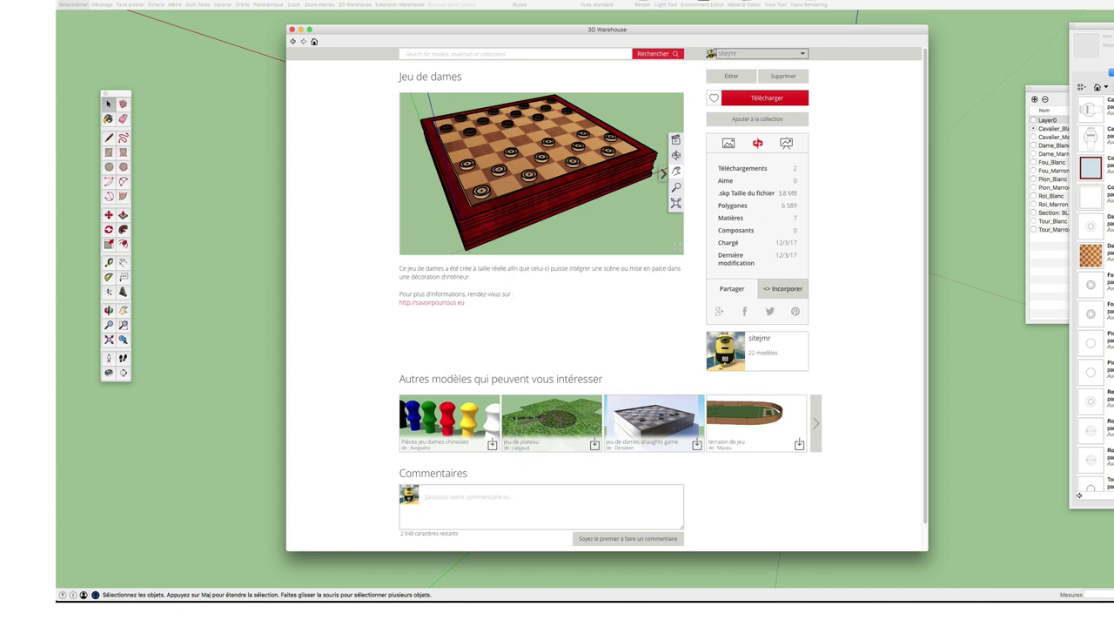
View the Jeu de dames cumulative download chart, then restore the thumbnail image.
click(785, 144)
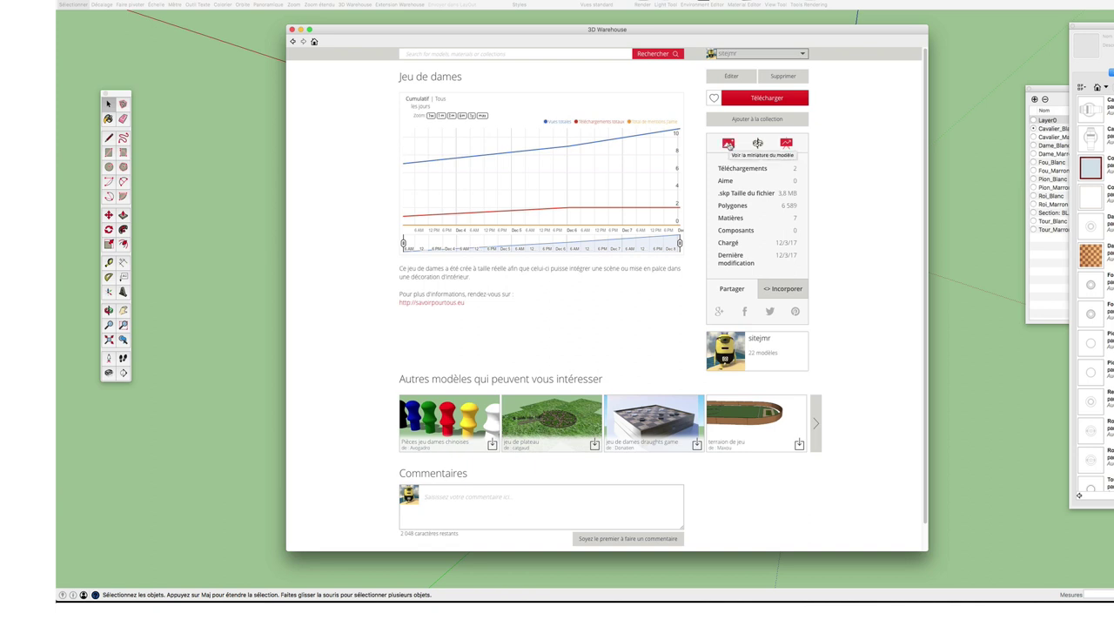
click(728, 143)
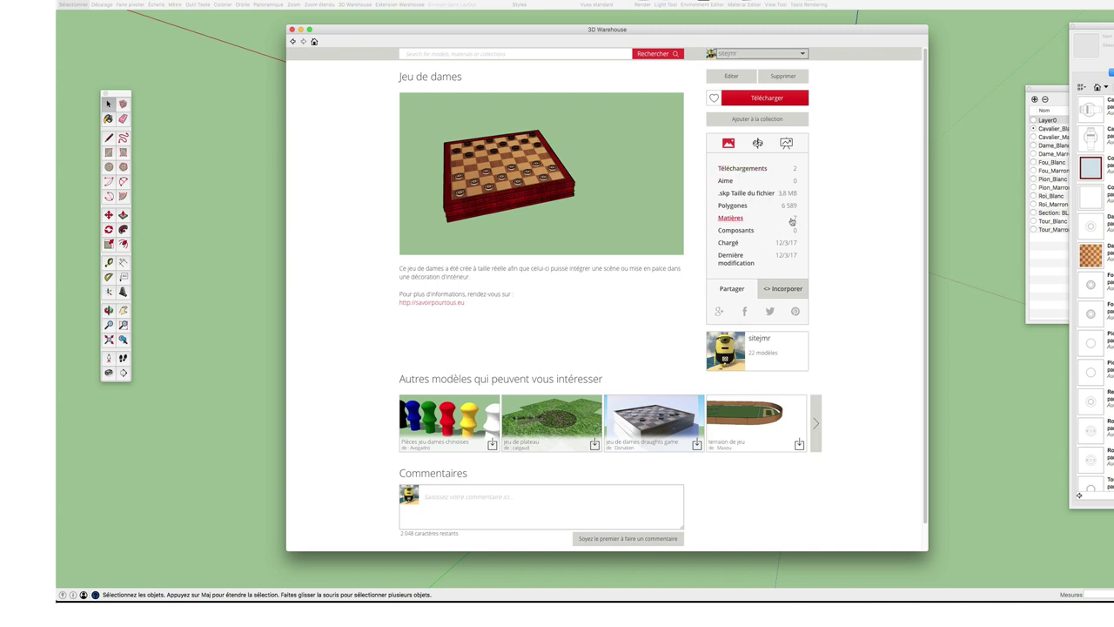
click(795, 223)
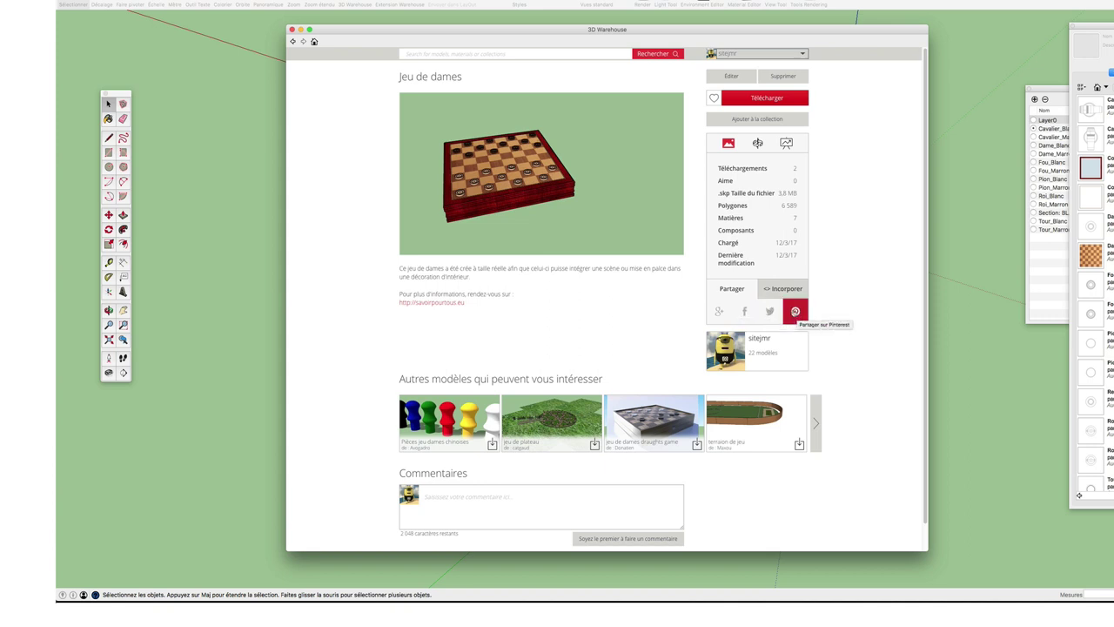
click(783, 290)
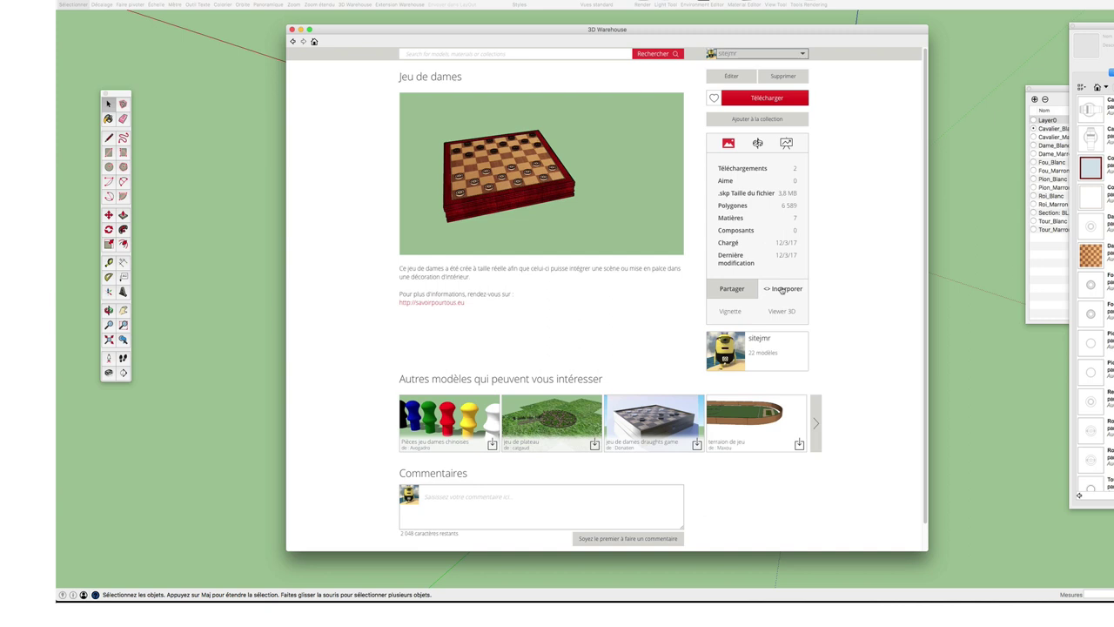
click(731, 312)
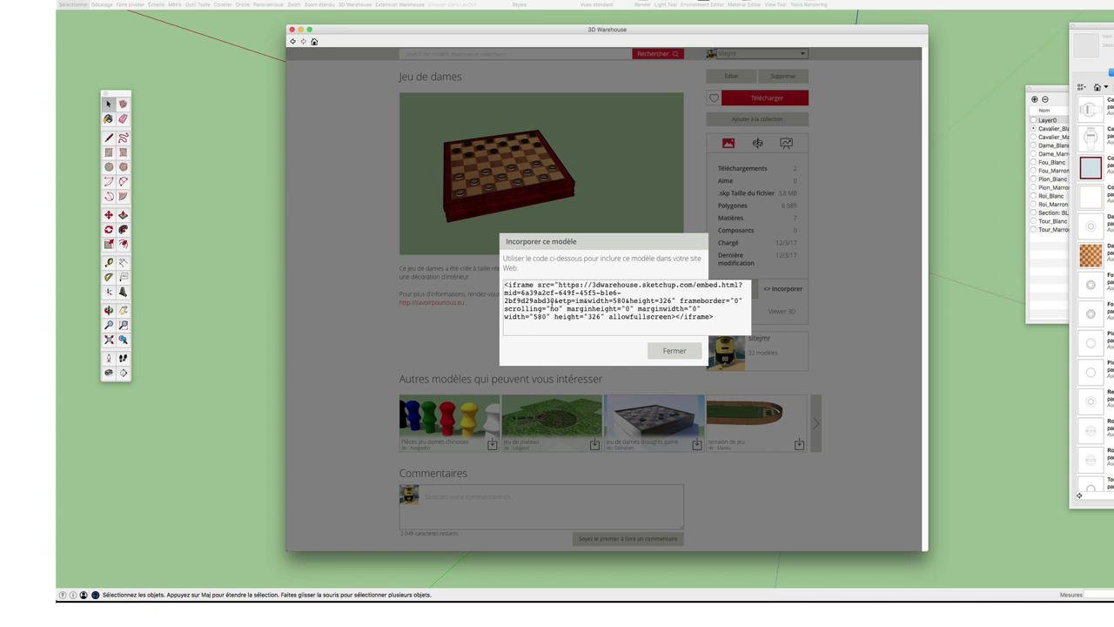
click(679, 350)
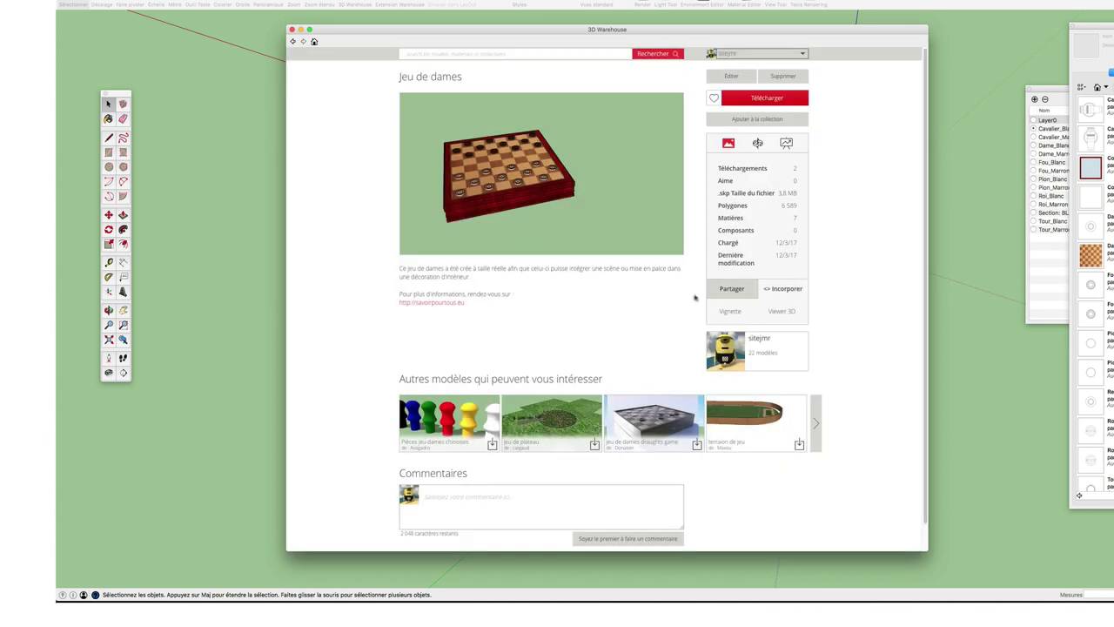
click(782, 312)
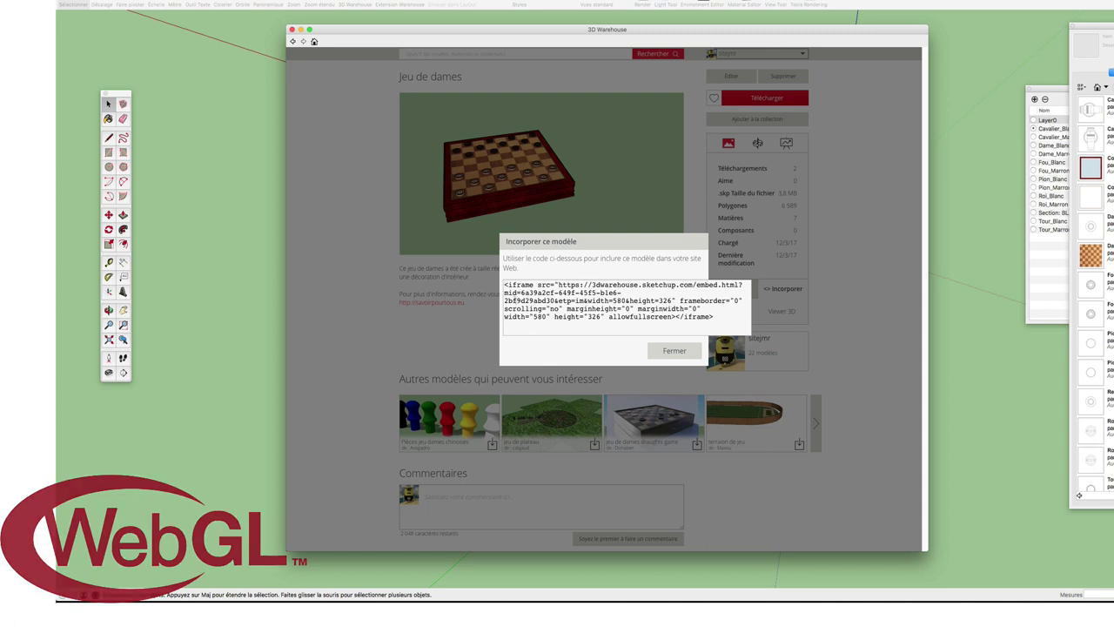
click(677, 349)
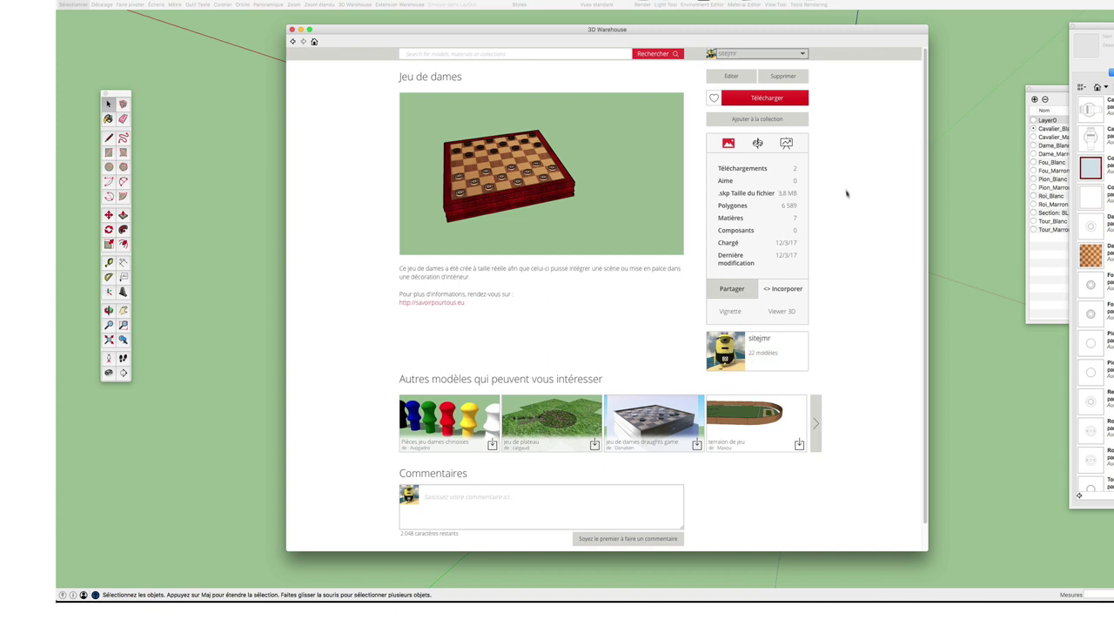
click(803, 55)
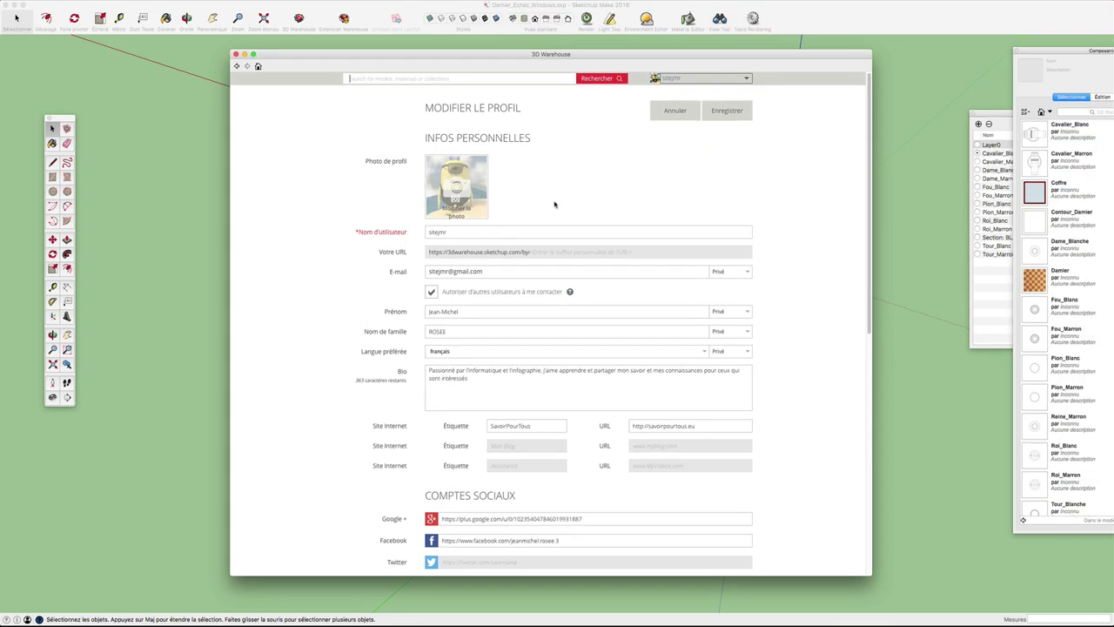
Review the profile edit form and save it with Enregistrer.
scroll(554, 204, down, 1)
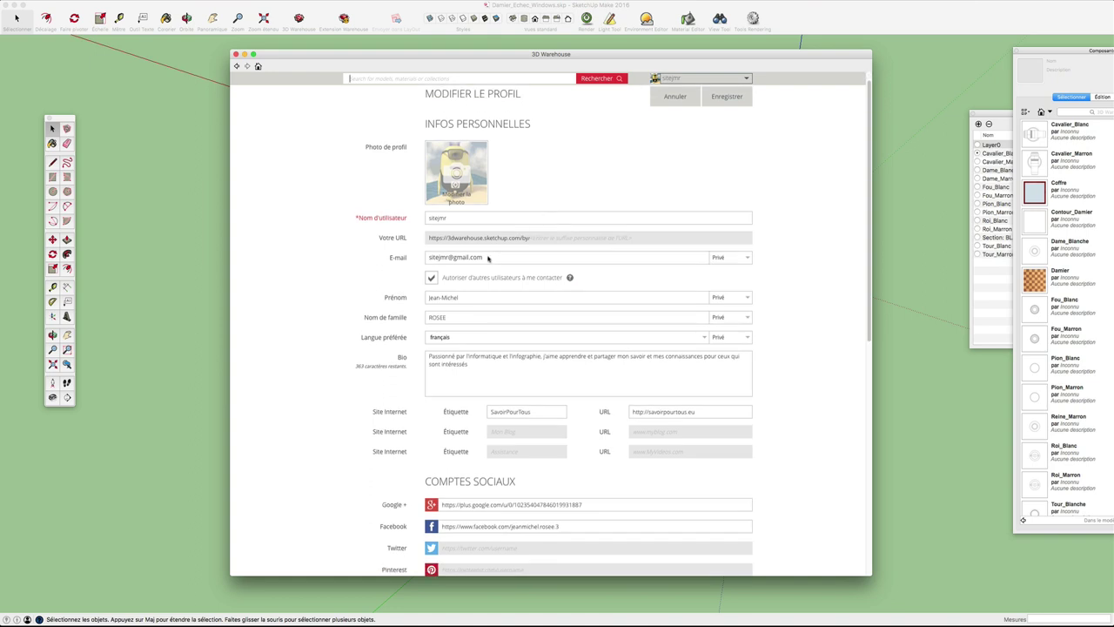
scroll(514, 259, down, 1)
scroll(515, 259, down, 4)
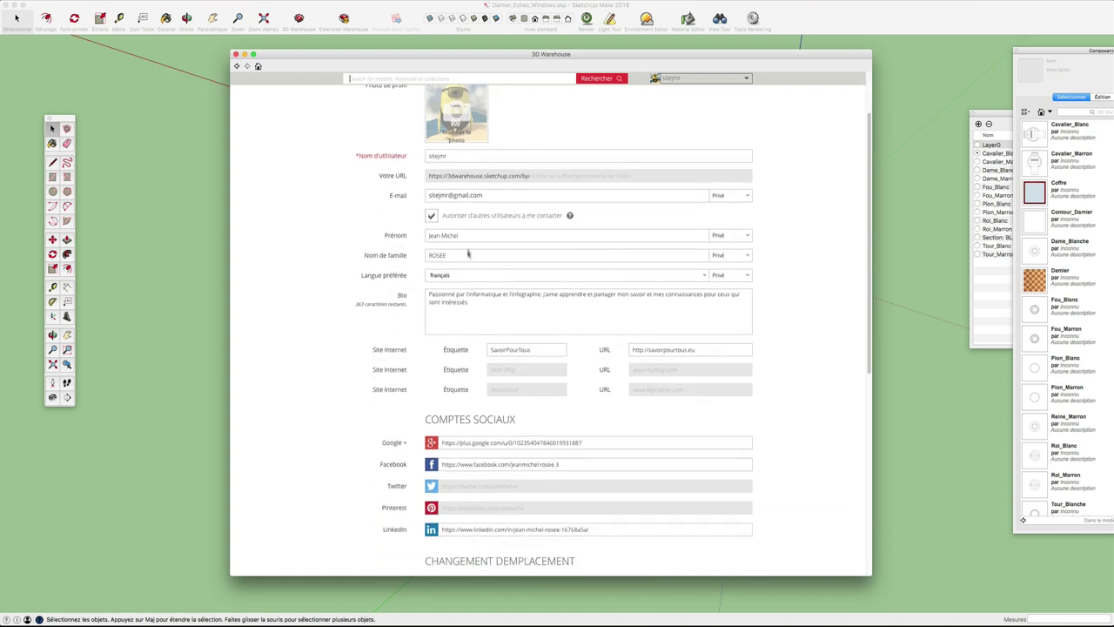
scroll(471, 258, down, 1)
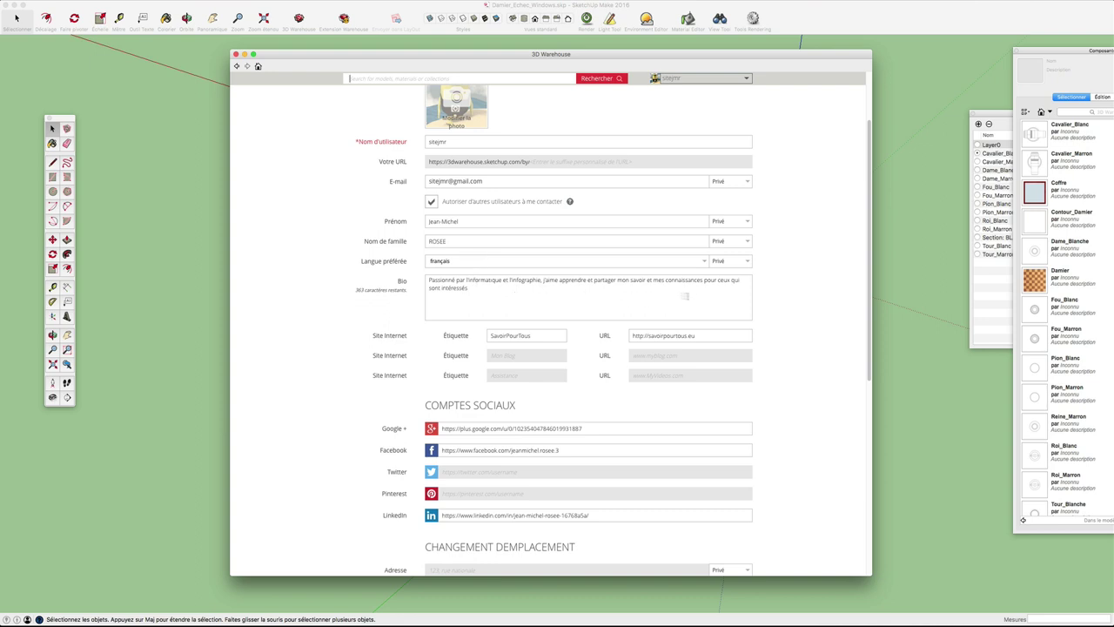
scroll(519, 285, down, 2)
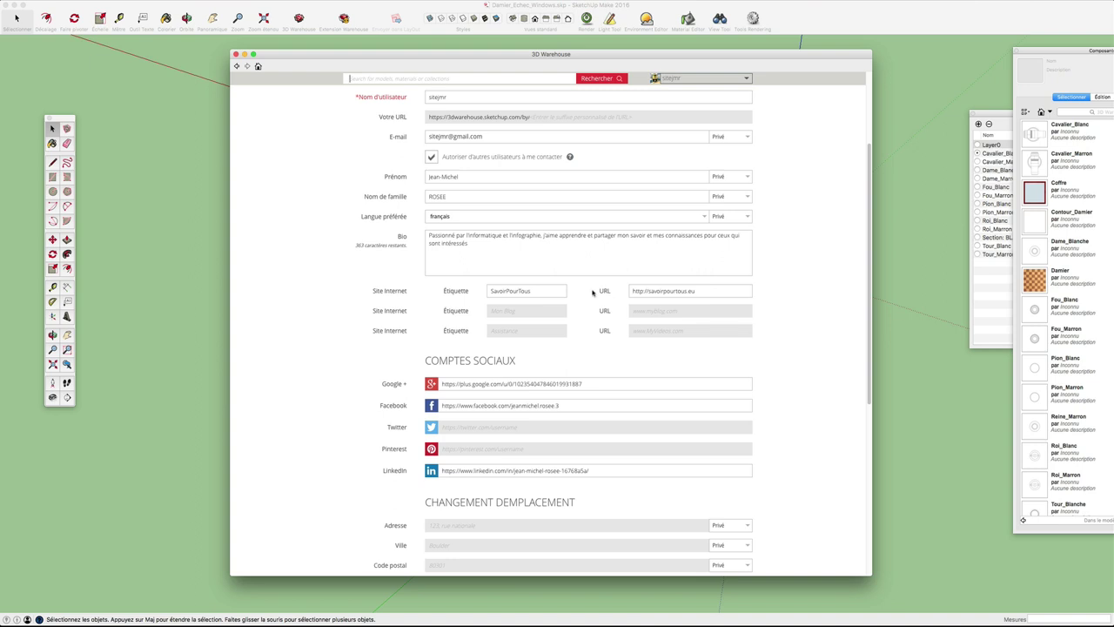
scroll(592, 294, up, 1)
scroll(592, 298, up, 3)
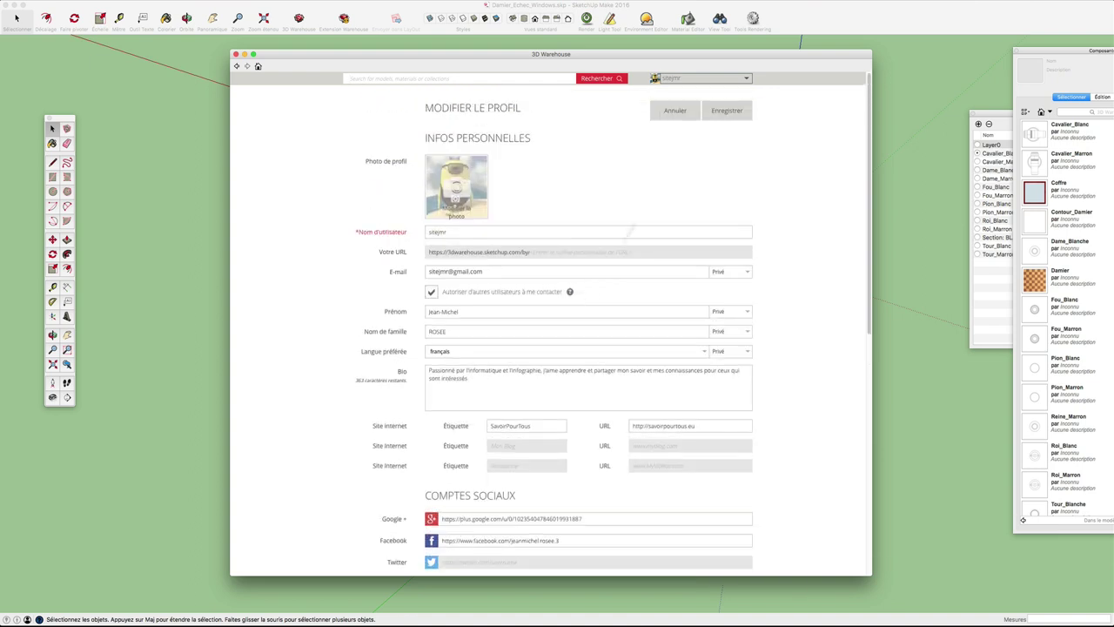
click(730, 111)
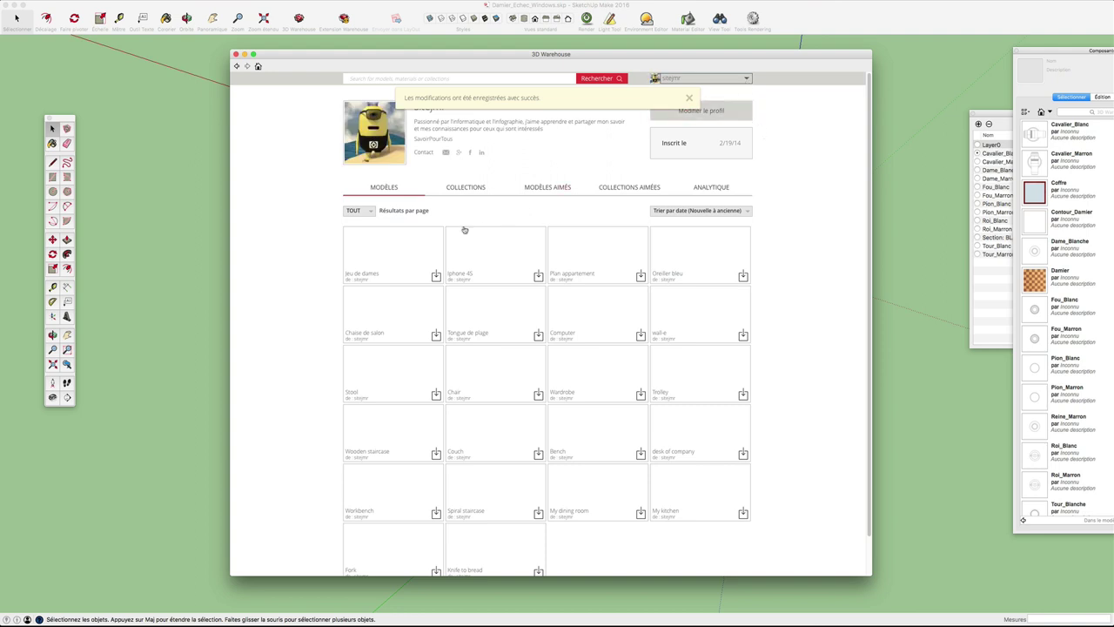
click(407, 243)
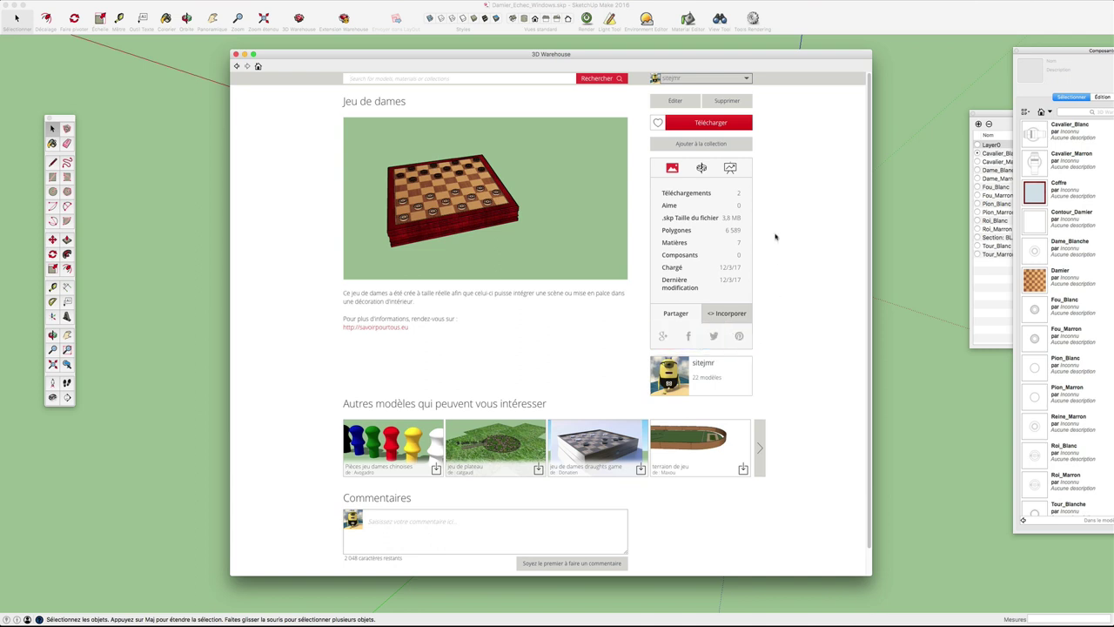
click(748, 78)
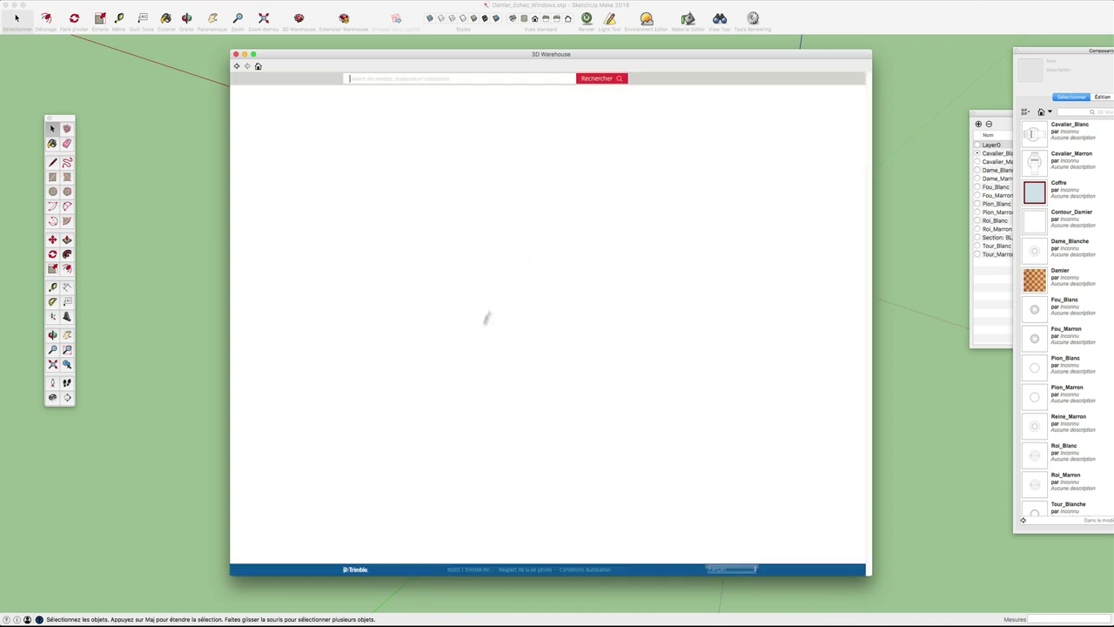
scroll(485, 316, down, 3)
scroll(481, 347, down, 3)
scroll(481, 348, down, 3)
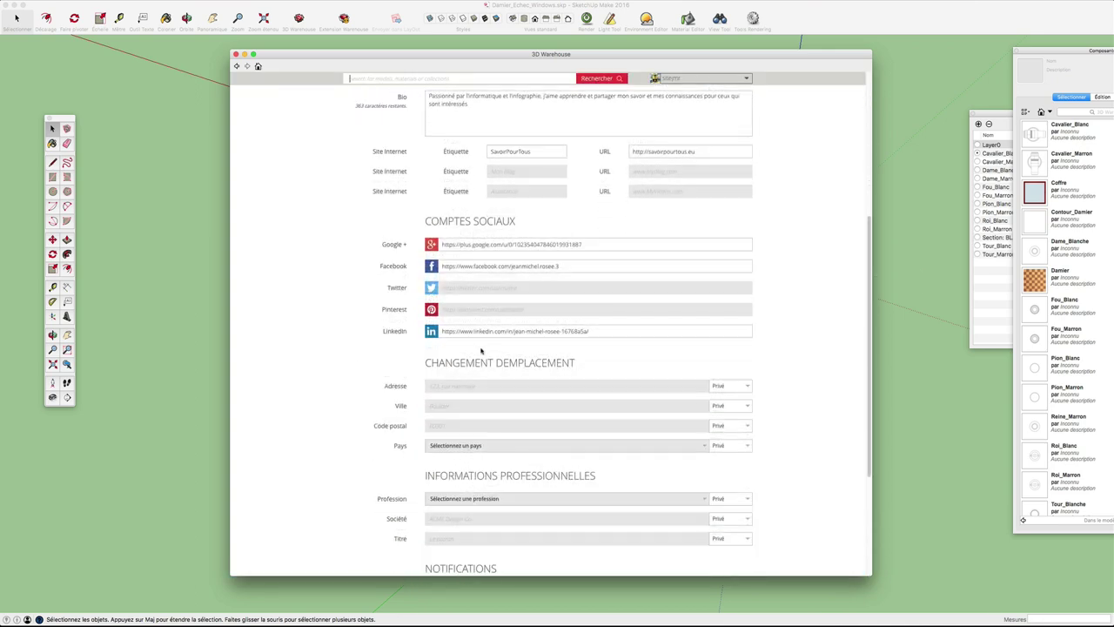
scroll(481, 350, down, 4)
scroll(502, 408, down, 1)
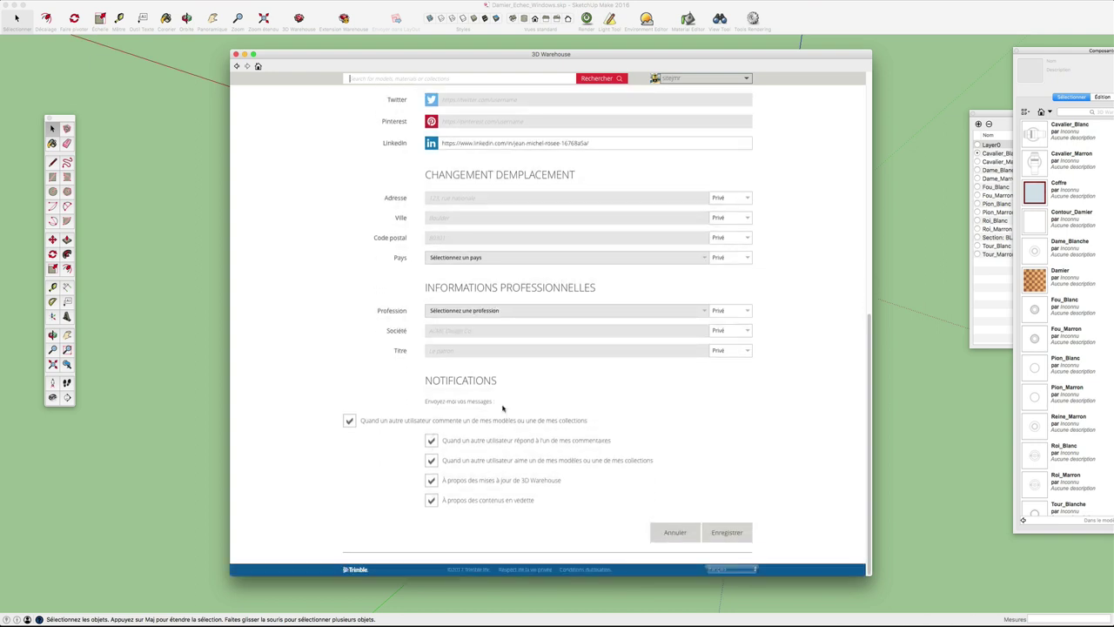
scroll(502, 407, up, 5)
scroll(514, 396, up, 5)
scroll(527, 386, up, 3)
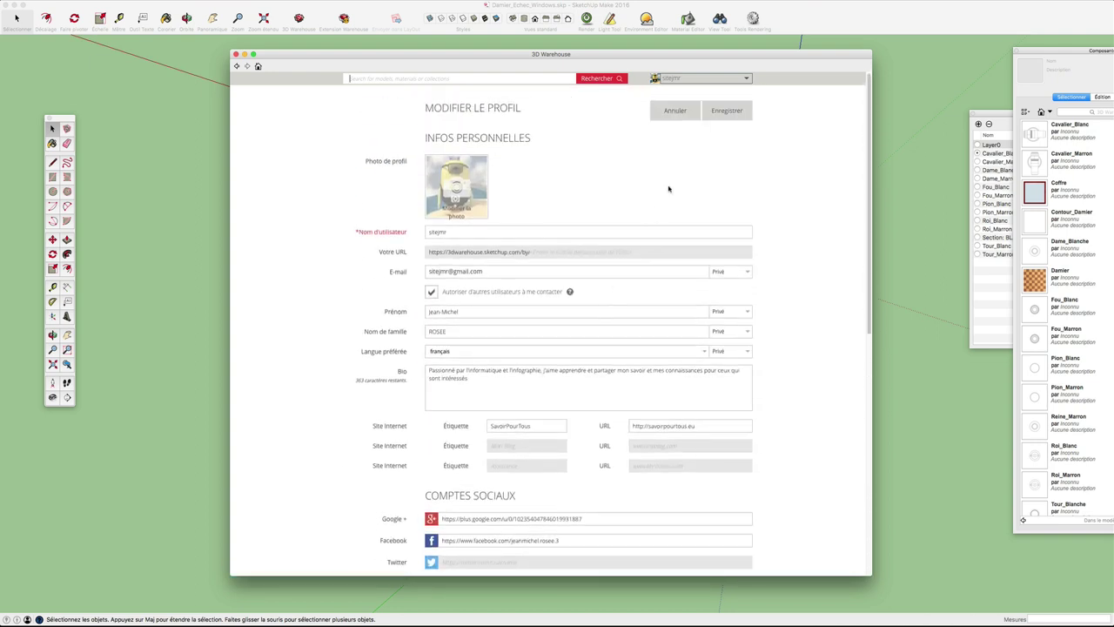
click(679, 112)
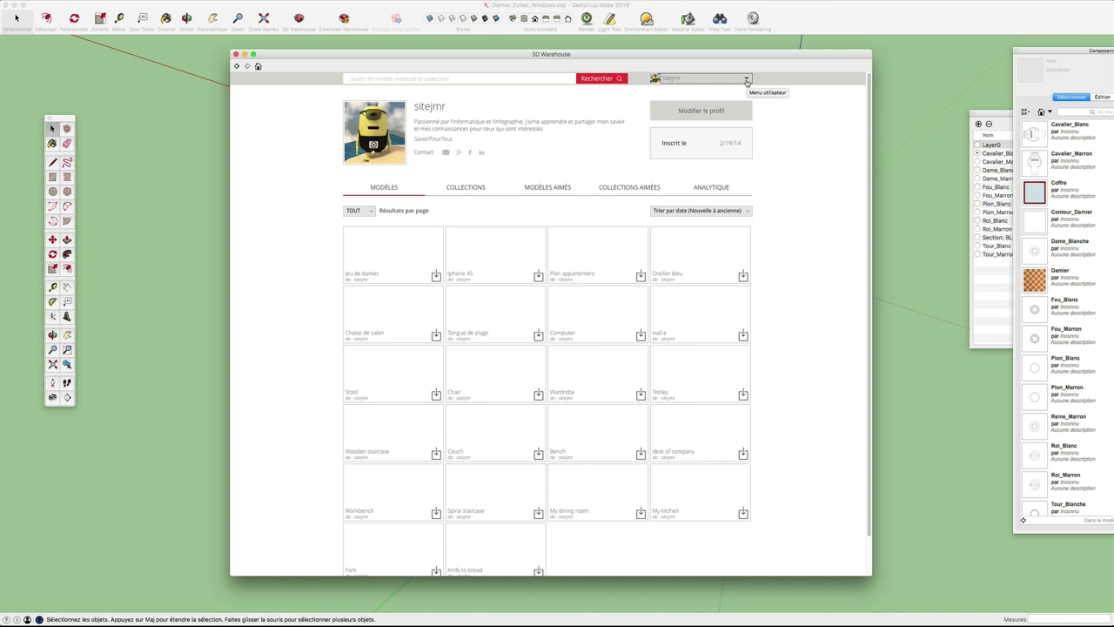
Start a public model upload titled 'jeu d'échecs' with a real-size, quality-textures description.
click(746, 80)
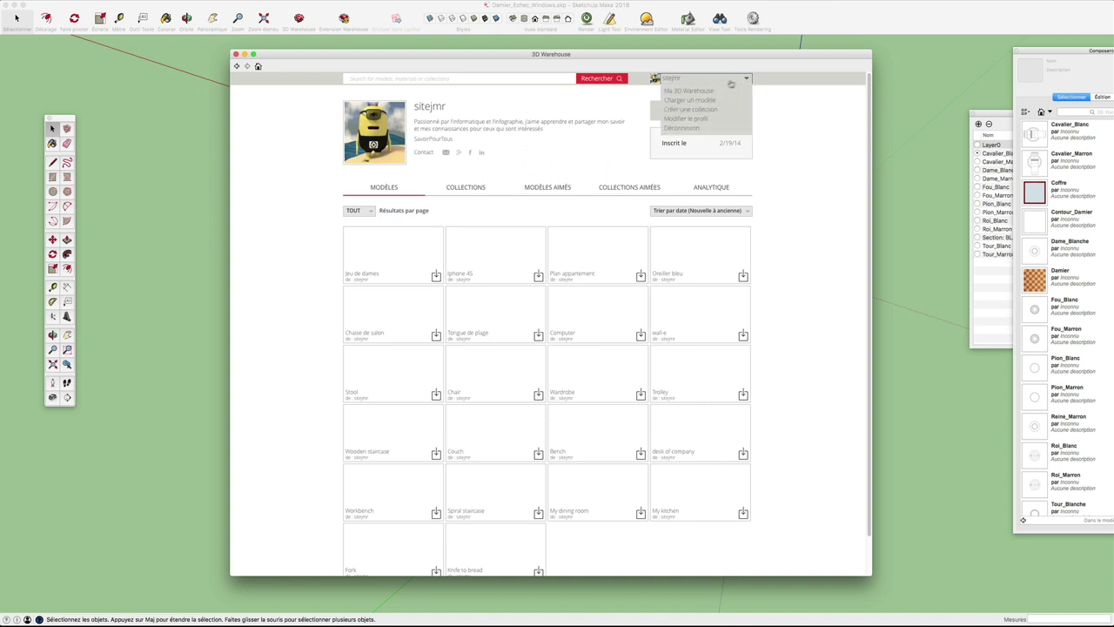
click(698, 101)
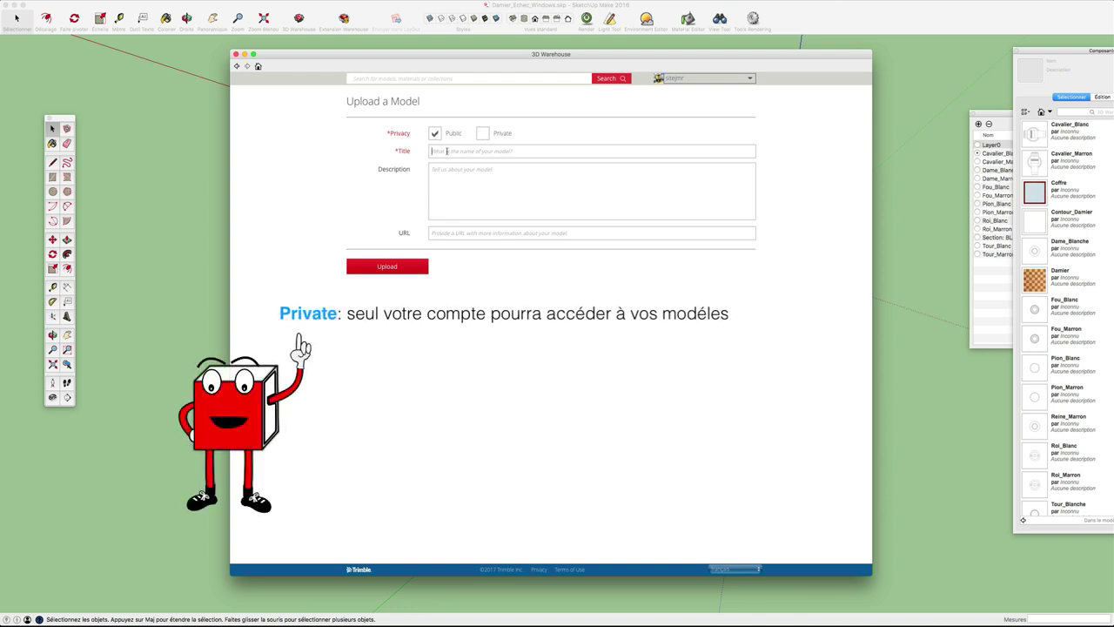
text(jeu d'éc)
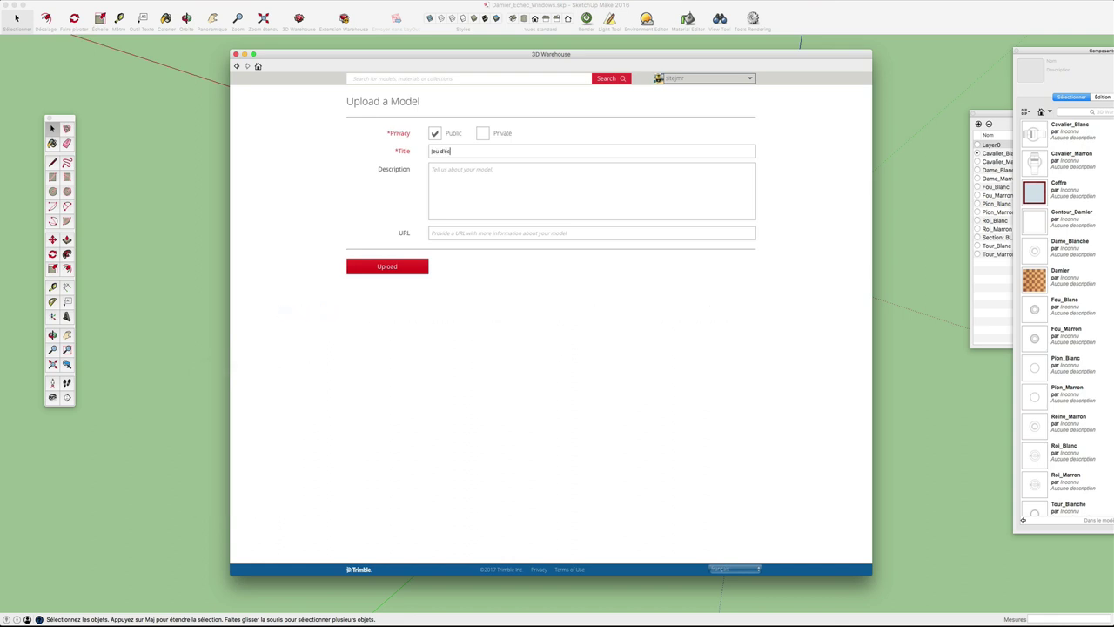
text(hecs)
click(457, 172)
text(C)
text('est un)
text(jeu)
text( qui a été)
text( créé)
text(à tail)
text(le r)
text(ée)
text(e à)
text(ve)
text(c des textu)
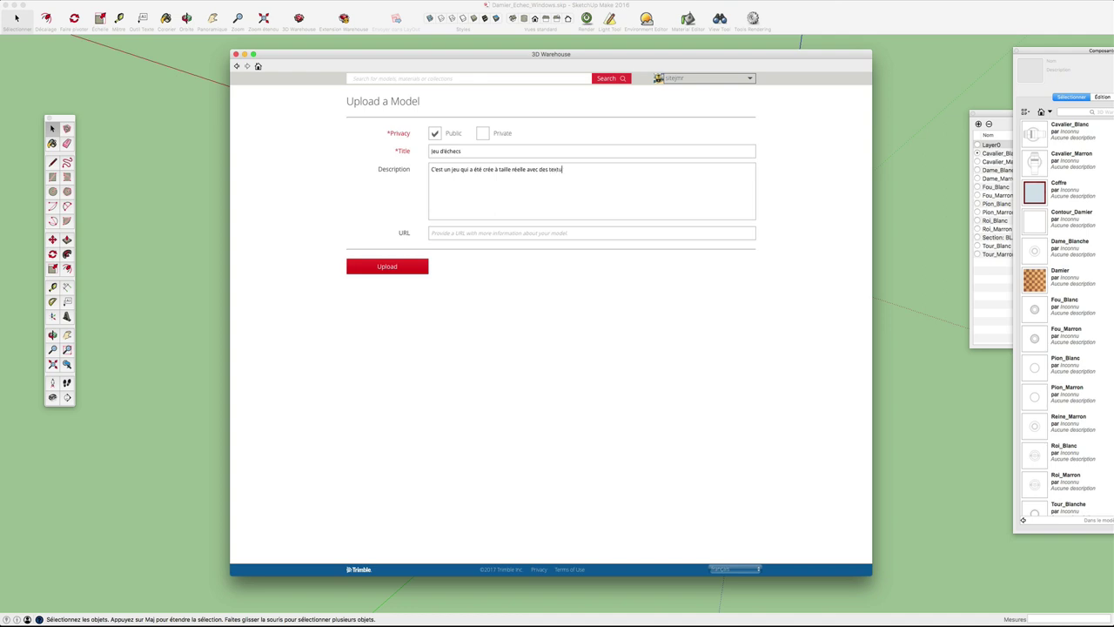
text(res de belles qu)
text(alités)
Upload the Jeu d'échecs model and wait for its 14,9 MB page to load.
click(394, 268)
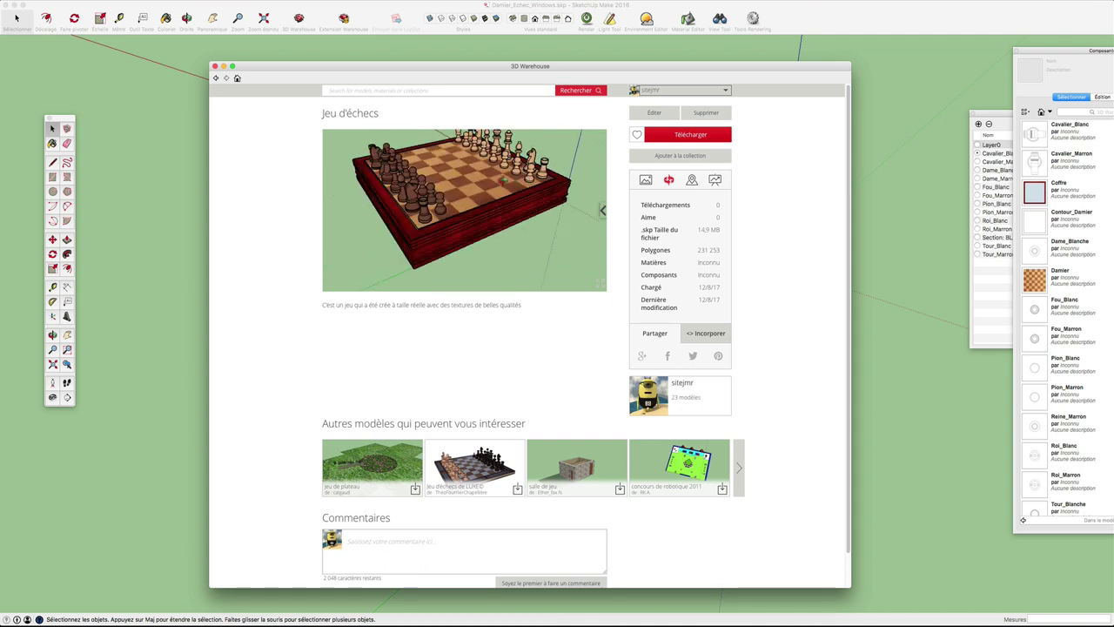
Return to Ma 3D Warehouse via the account dropdown to view the profile's models.
click(726, 90)
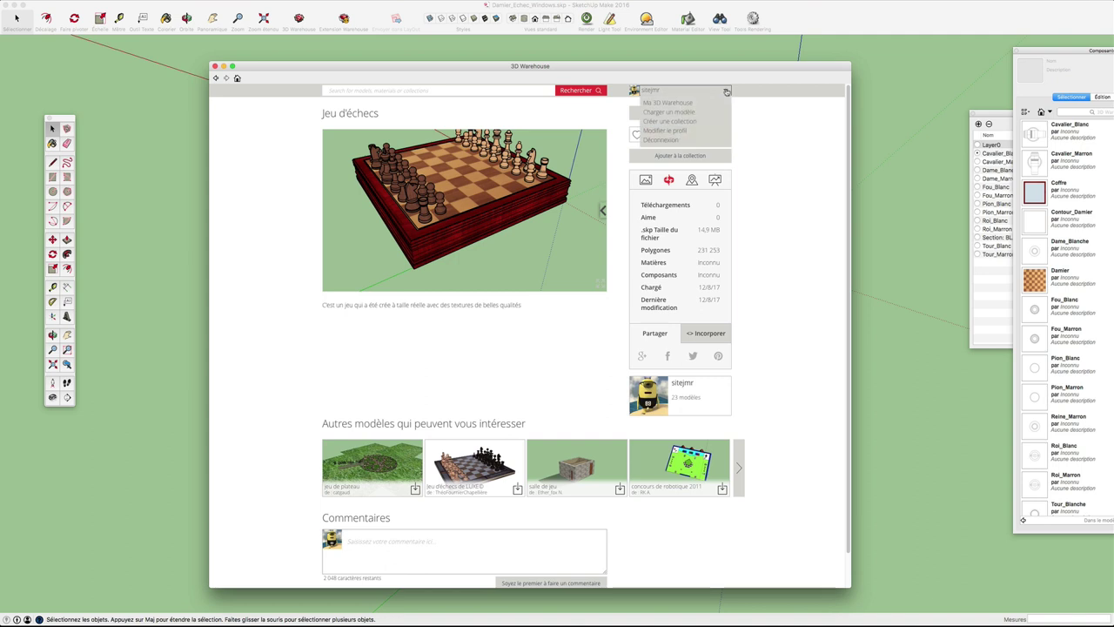